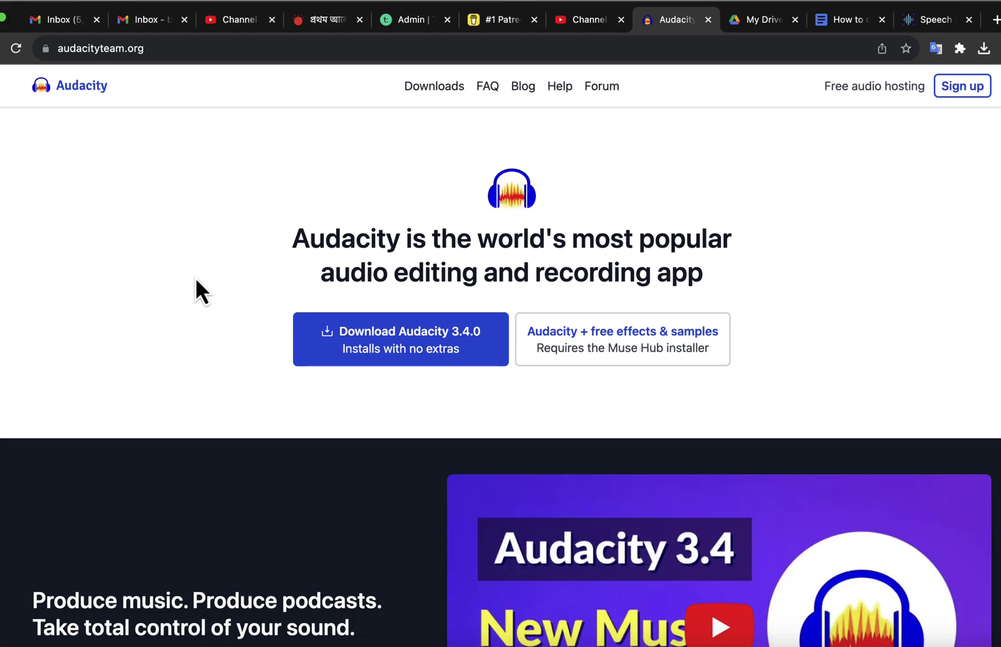
Step: Open audacityteam.org's Downloads page and highlight the 'Older versions of Audacity' heading
click(447, 91)
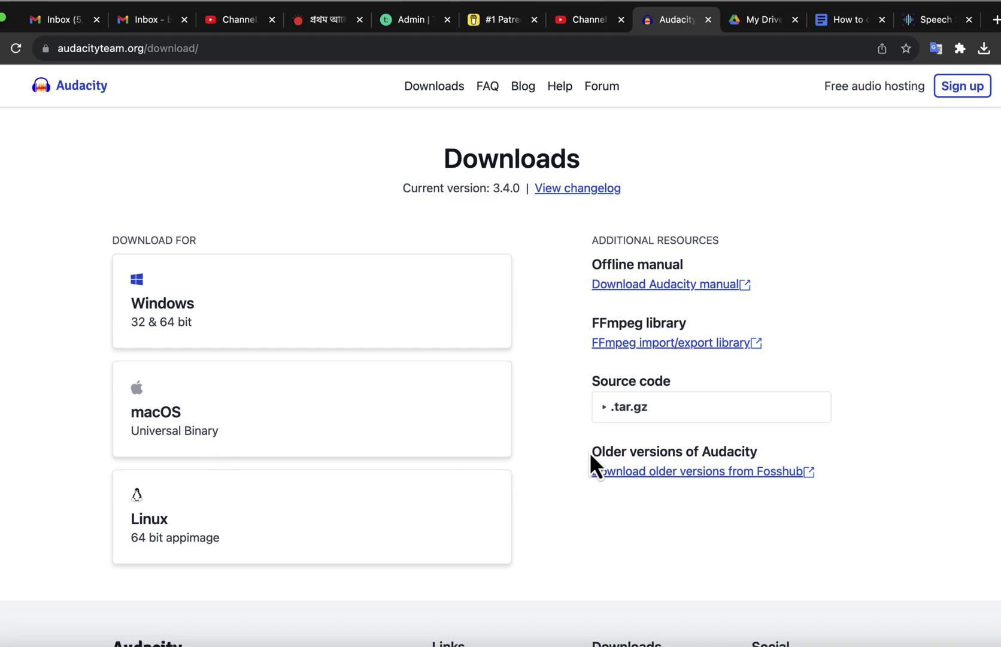
drag(590, 454, 782, 450)
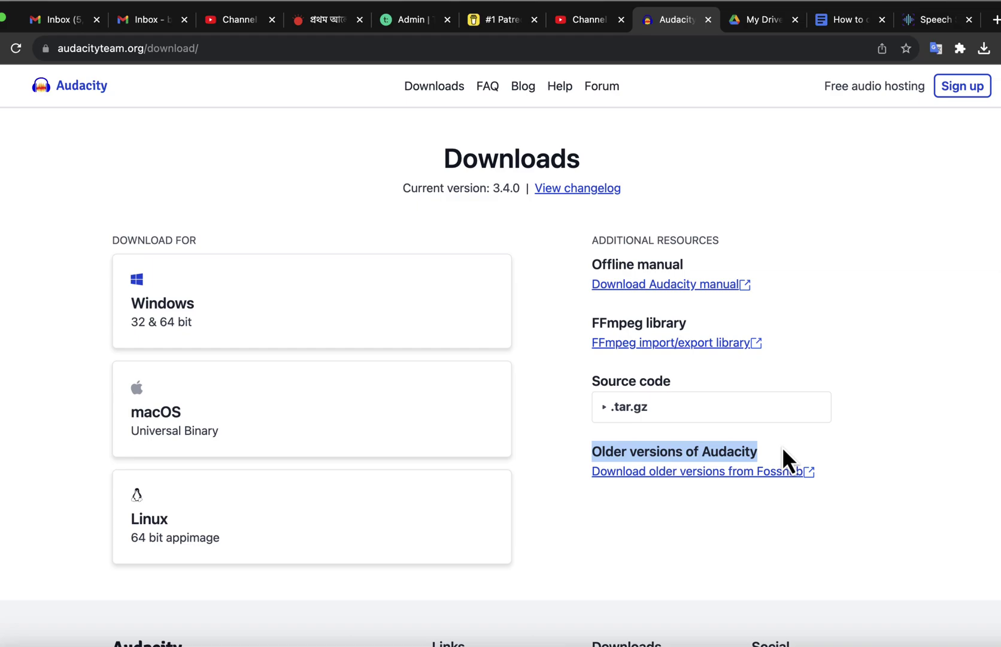
Step: Scroll to FossHub's older Audacity versions table, then switch to the Audacity workspace
click(710, 473)
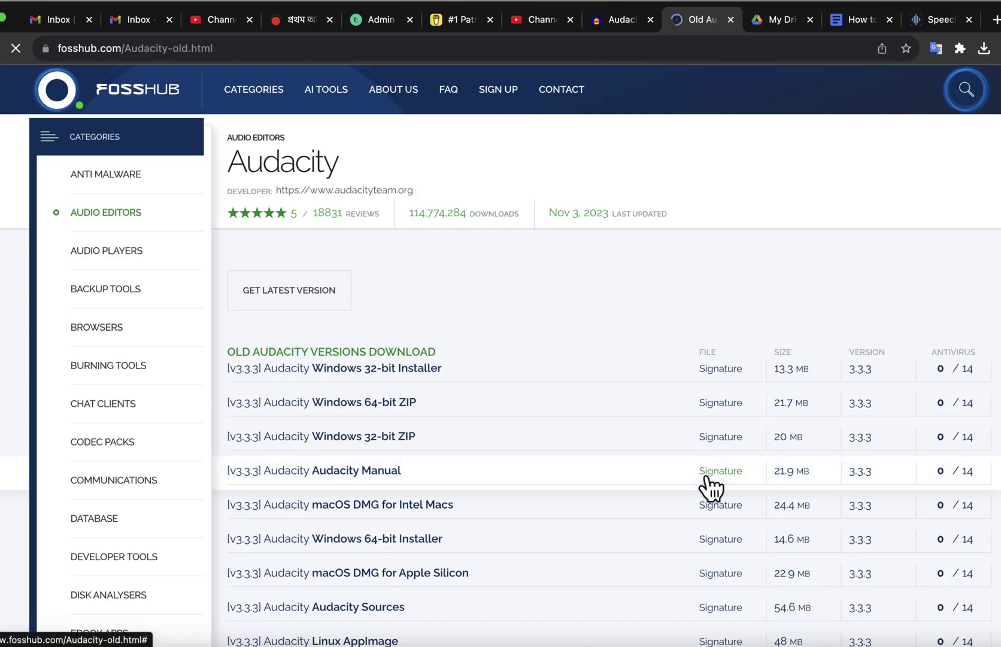
scroll(473, 404, down, 6)
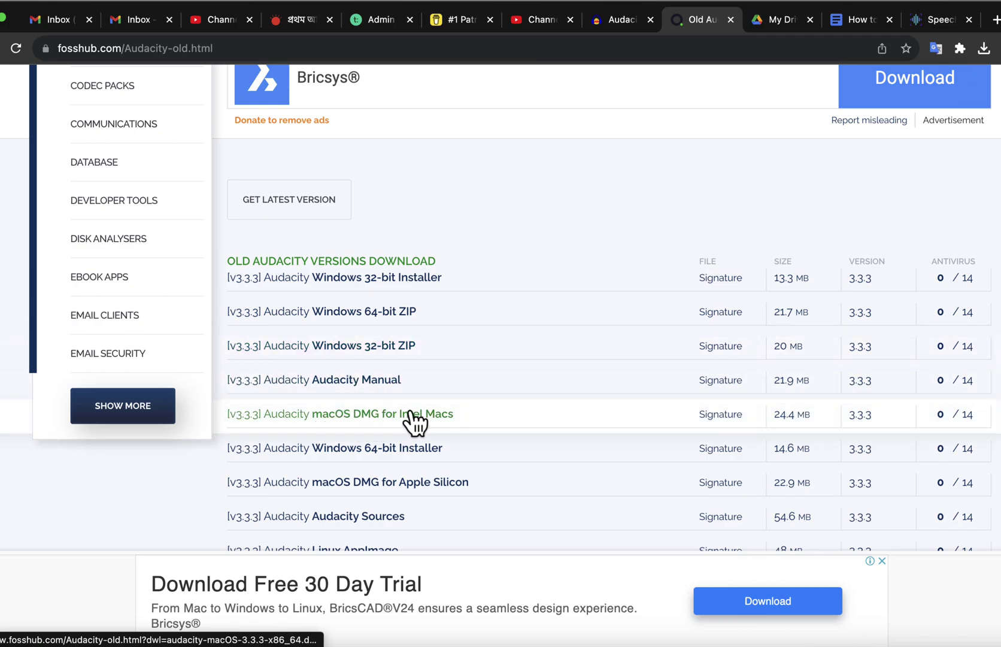
key(ctrl+Right)
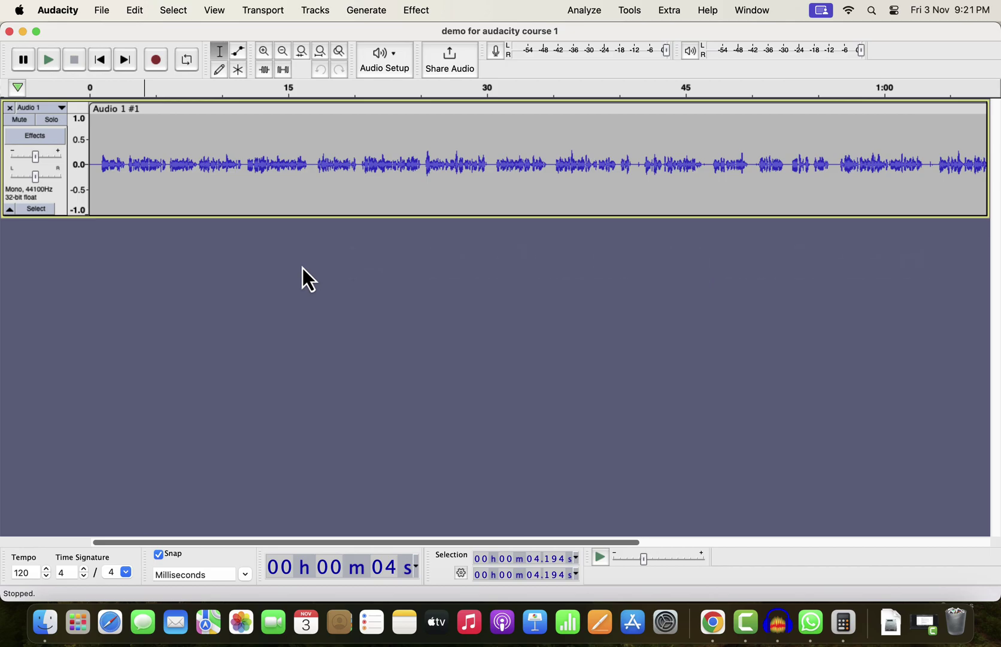
Step: Duplicate the whole voice track with Cmd+D, then deselect it
double_click(292, 179)
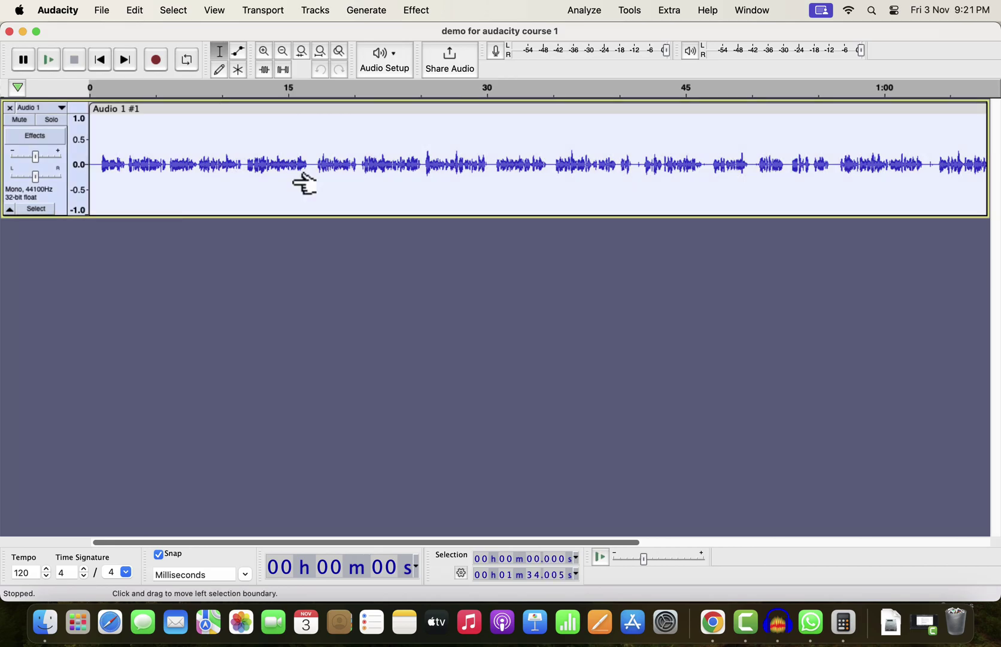
key(super+d)
click(292, 179)
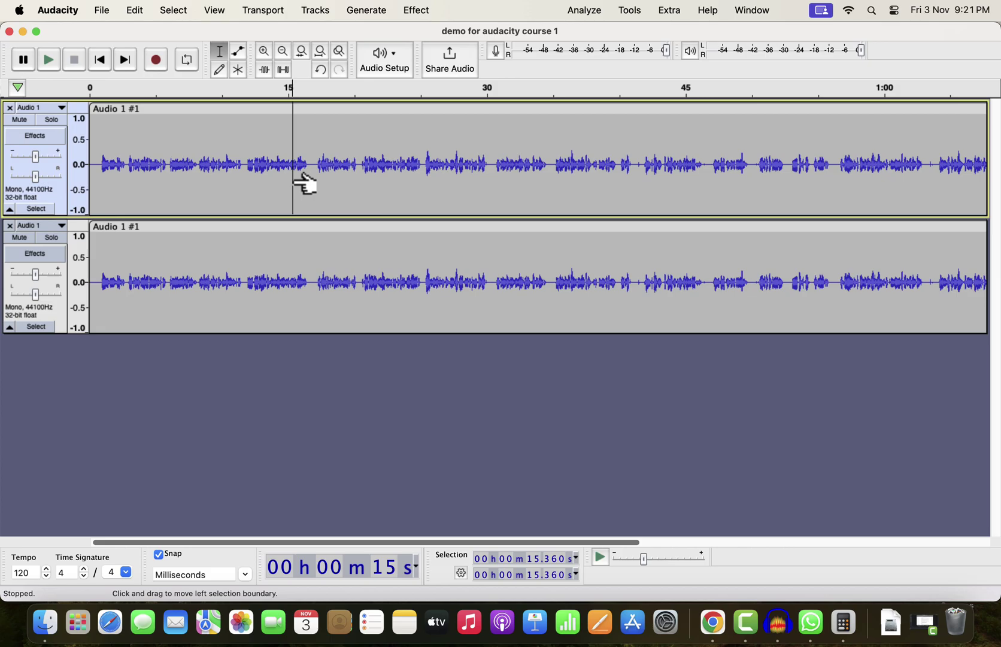
Step: Solo and select the whole top copy, and bring up Tools > Apply Macro
click(53, 120)
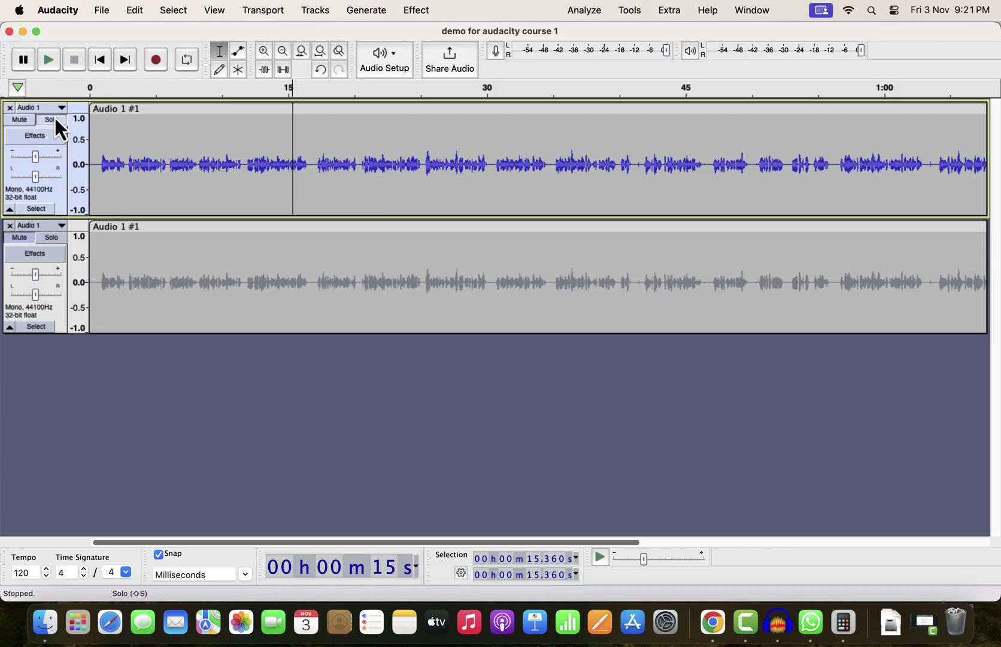
click(242, 159)
double_click(242, 158)
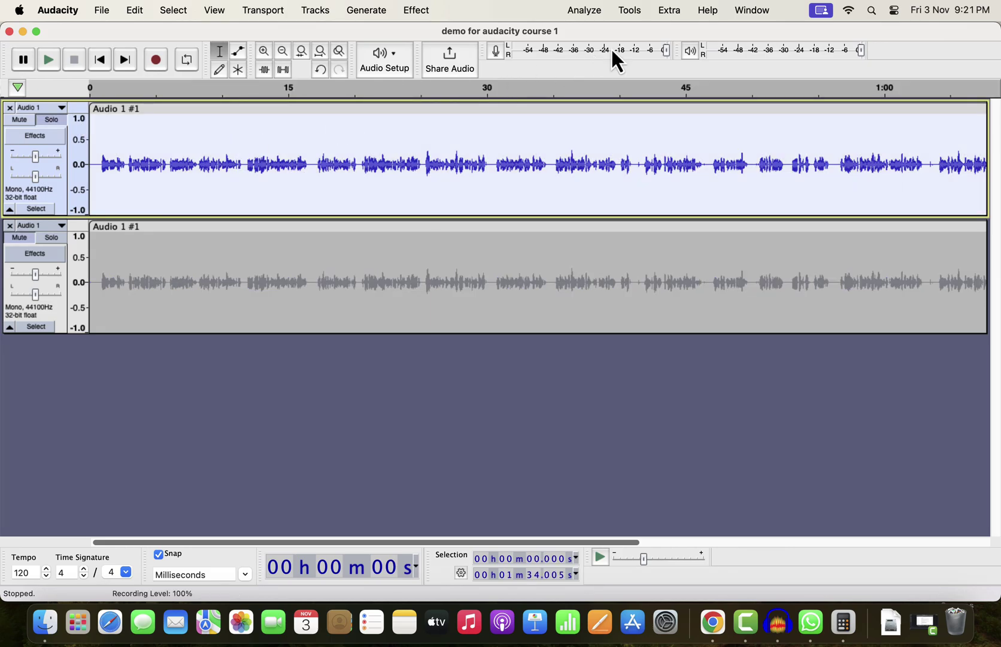
click(632, 10)
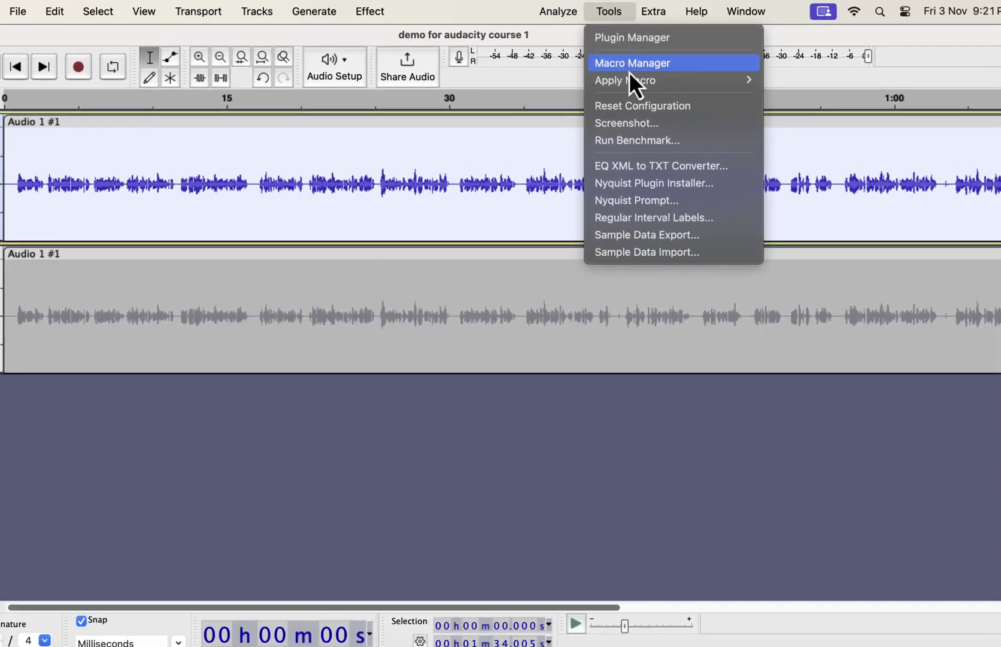
mouse_move(631, 82)
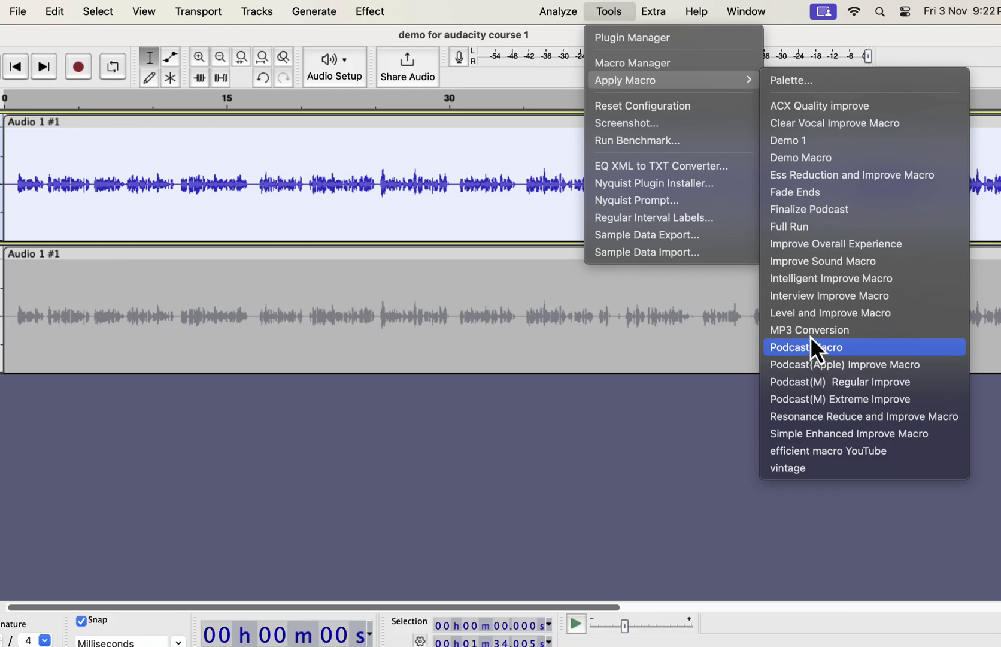
Step: Apply the Clear Vocal Improve Macro to the top copy, then play the soloed original
click(802, 125)
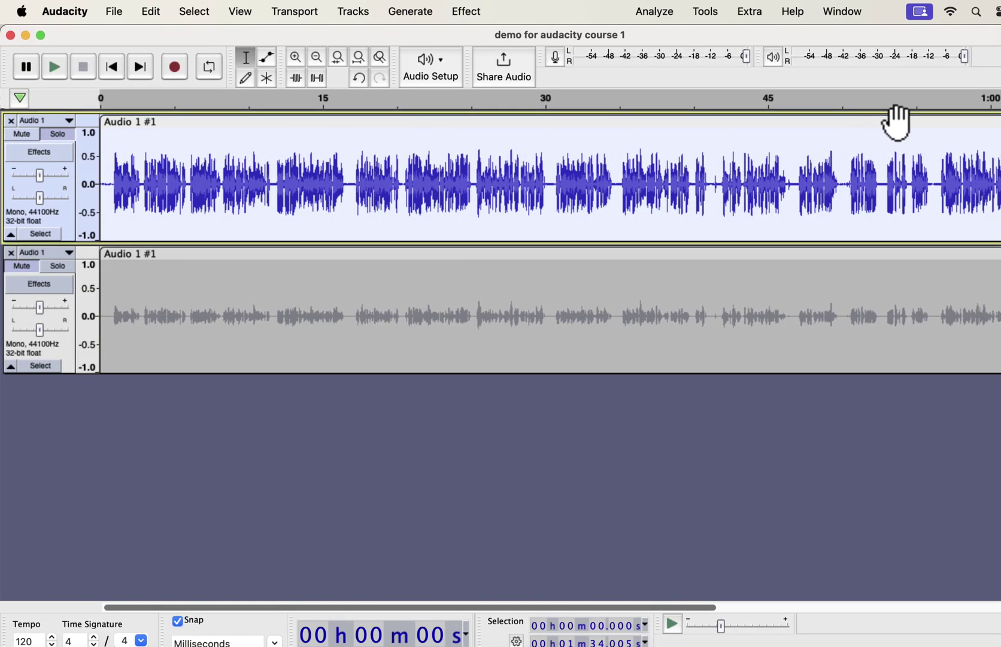
click(61, 275)
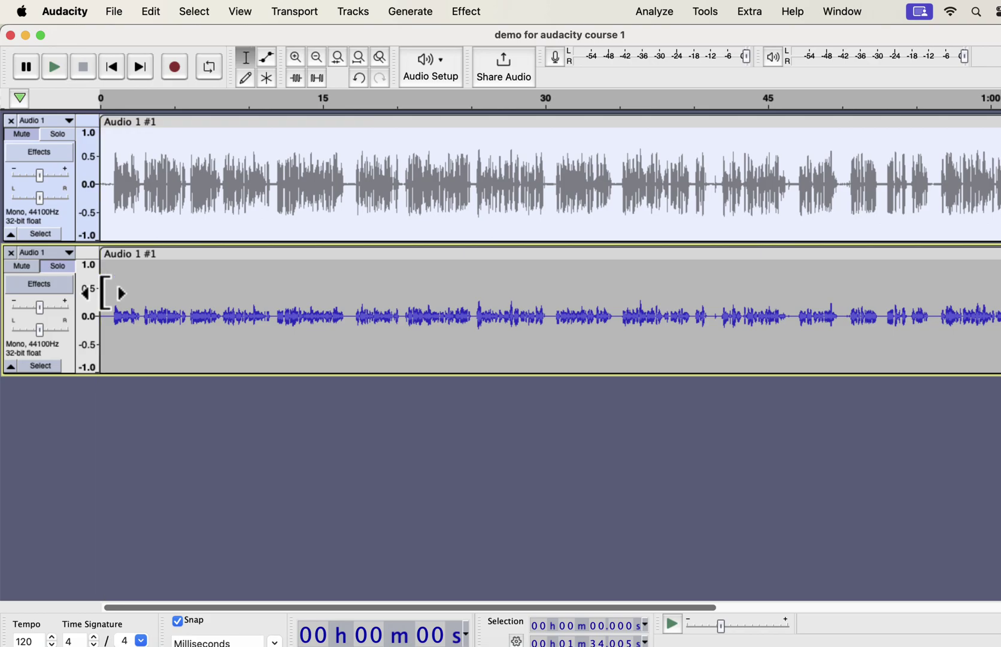
key(space)
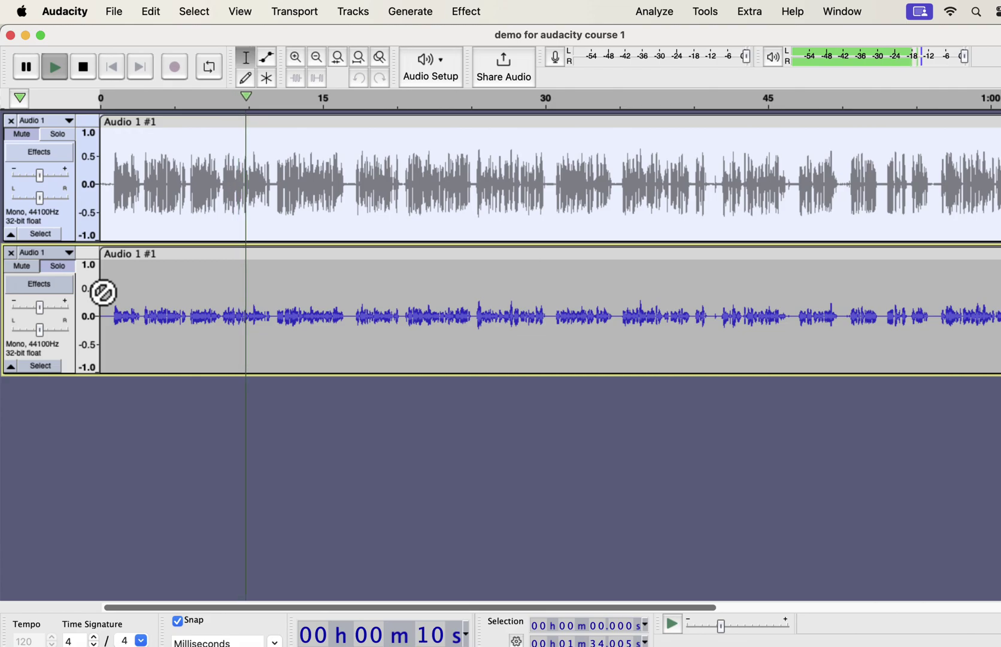
key(space)
Step: Play the enhanced top copy, switching solo to the original and back, then stop
click(64, 135)
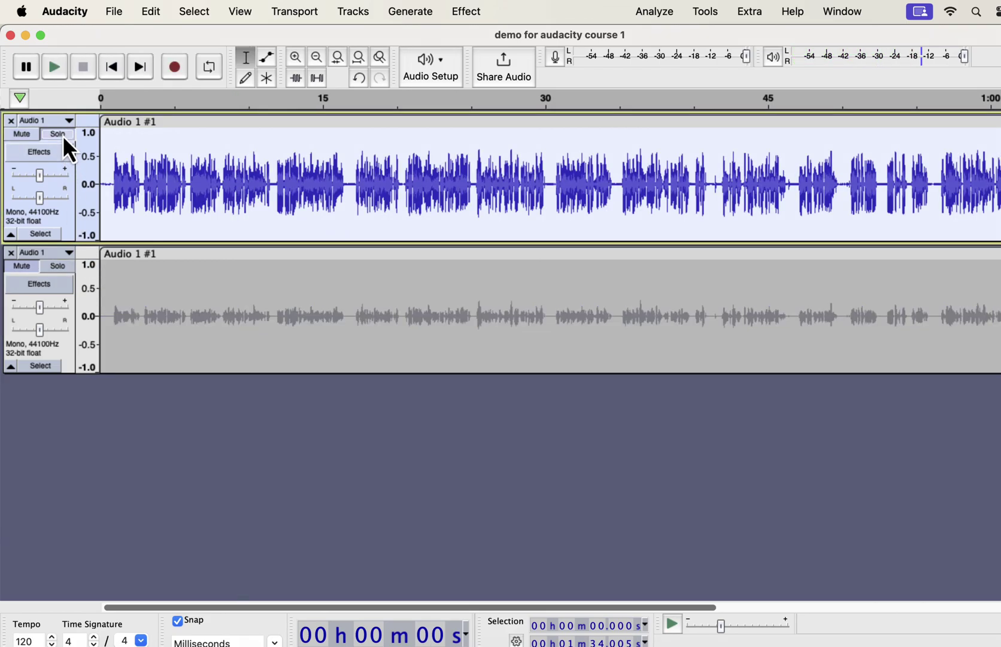
key(space)
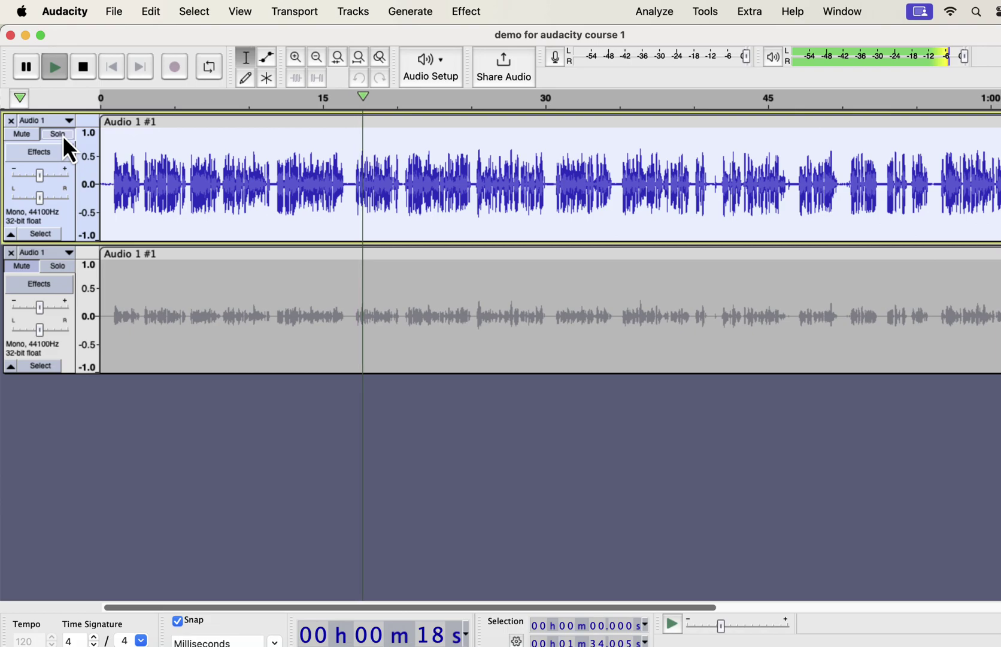
click(58, 269)
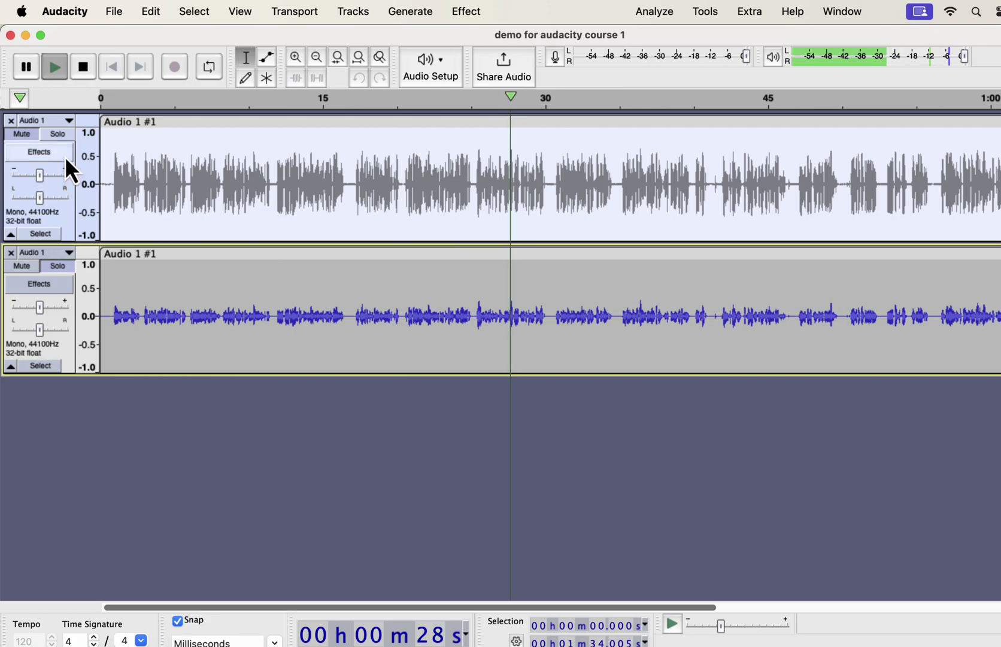
click(63, 135)
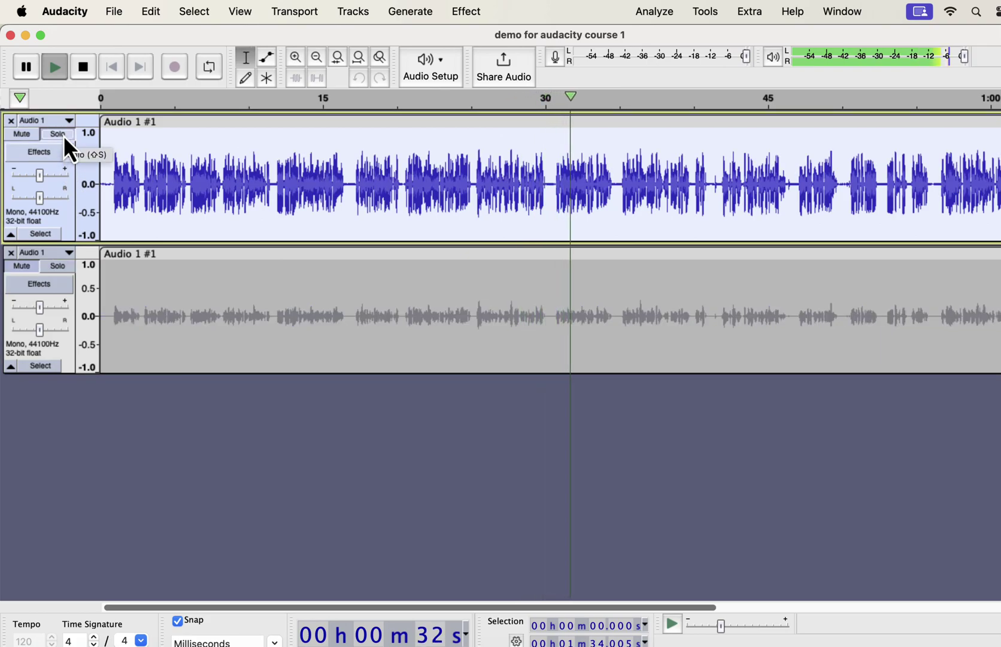
key(space)
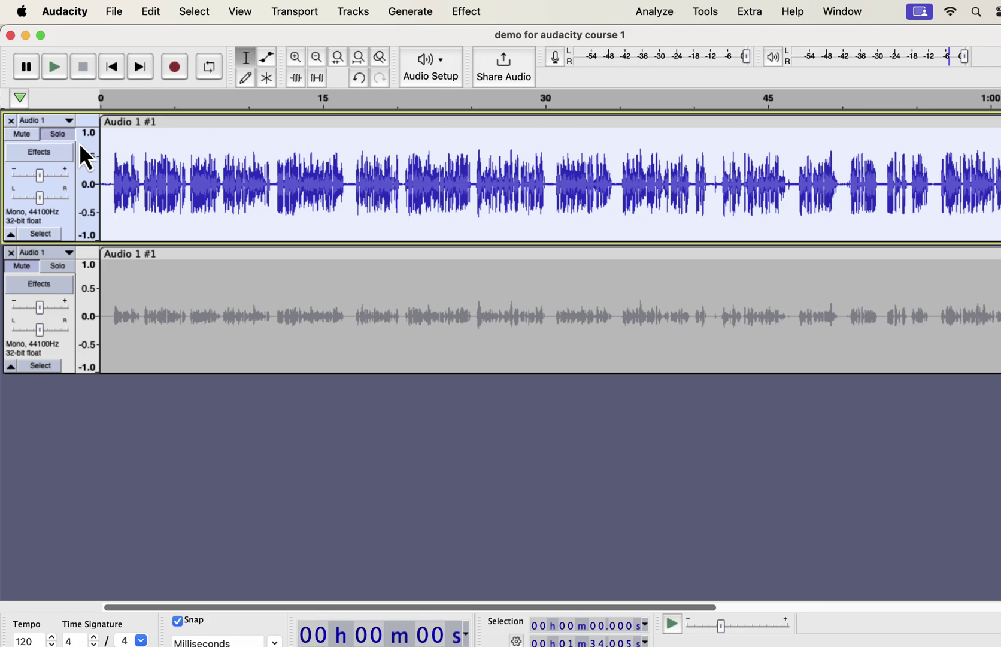
Step: Open the Macro Manager showing the Clear Vocal Improve Macro and start Import
click(696, 17)
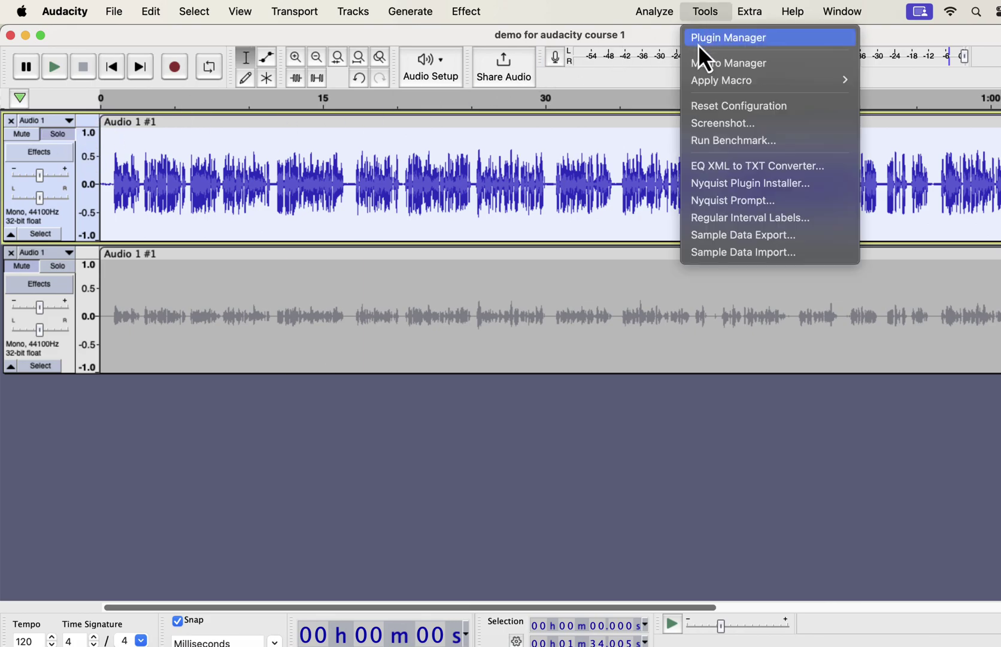
click(699, 62)
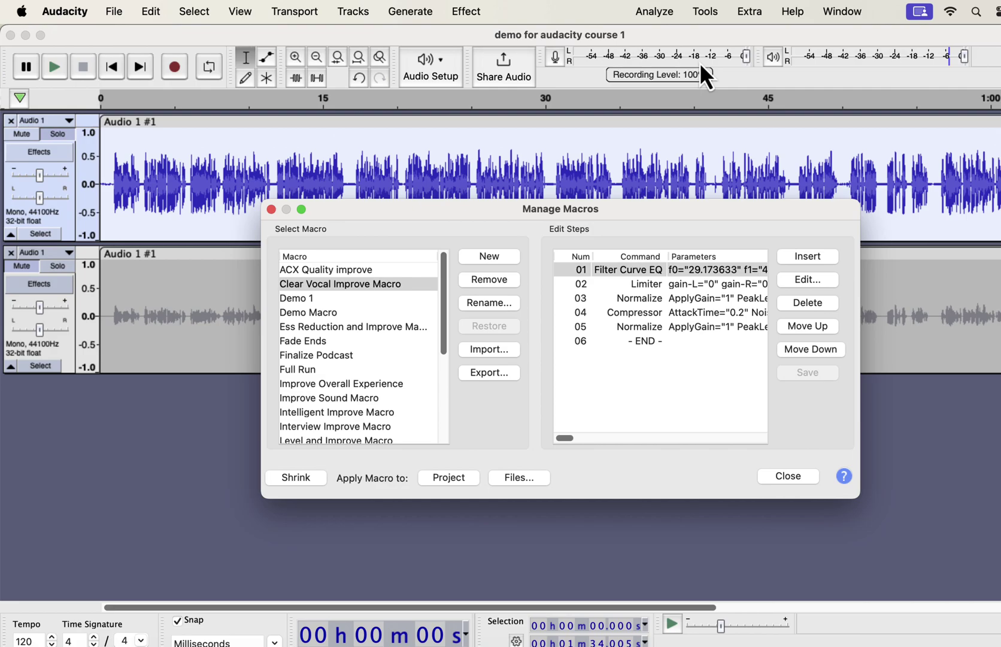
click(473, 349)
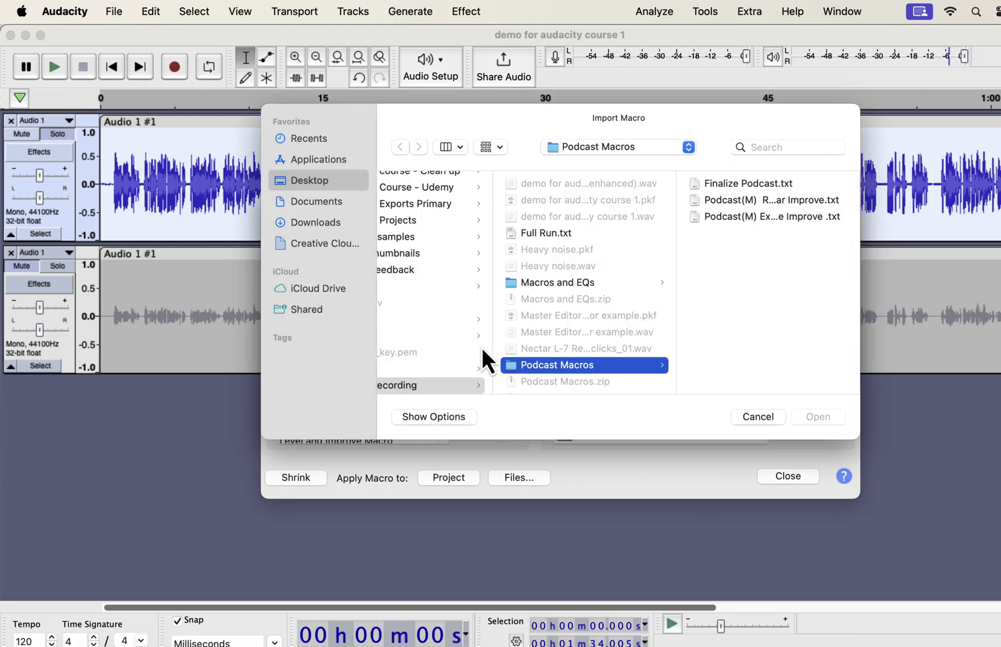
Step: Browse the macro .txt files in Macros and EQs > Macros, cancel, and switch to Chrome
click(577, 286)
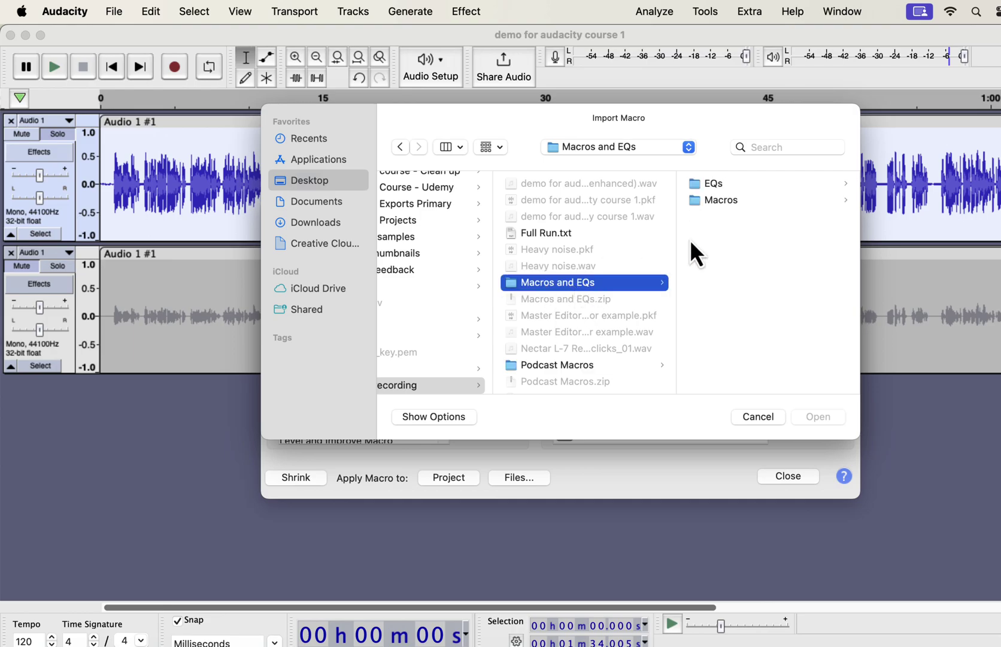
click(739, 205)
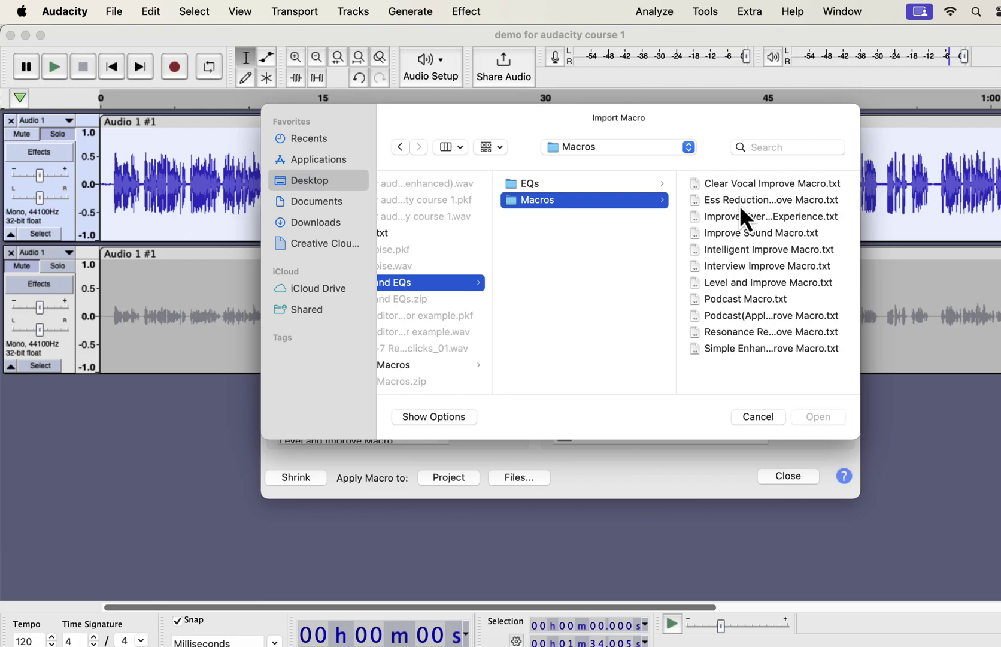
click(739, 183)
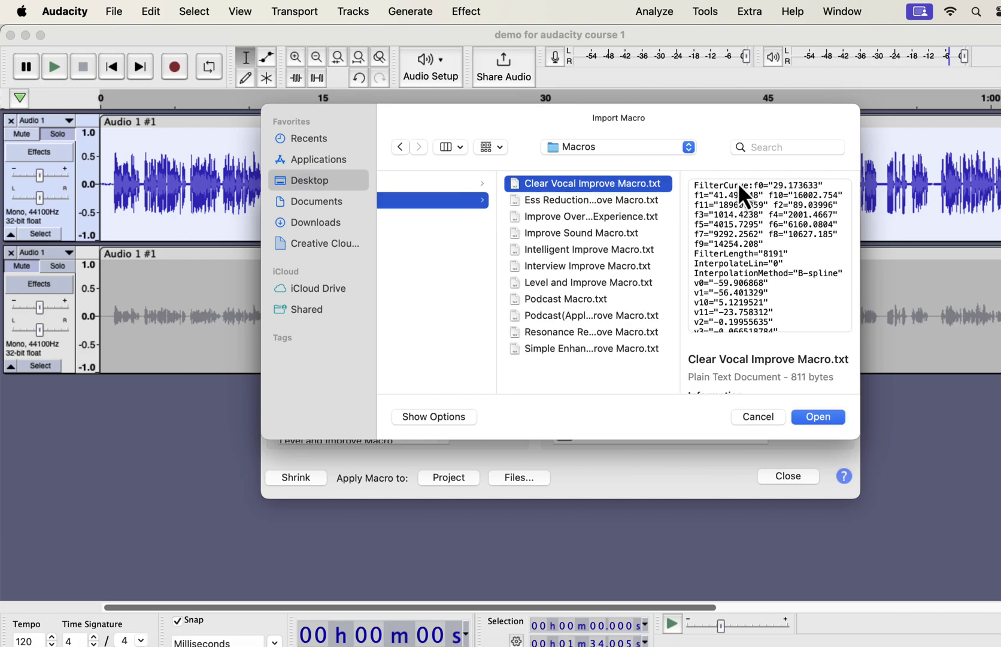
click(659, 202)
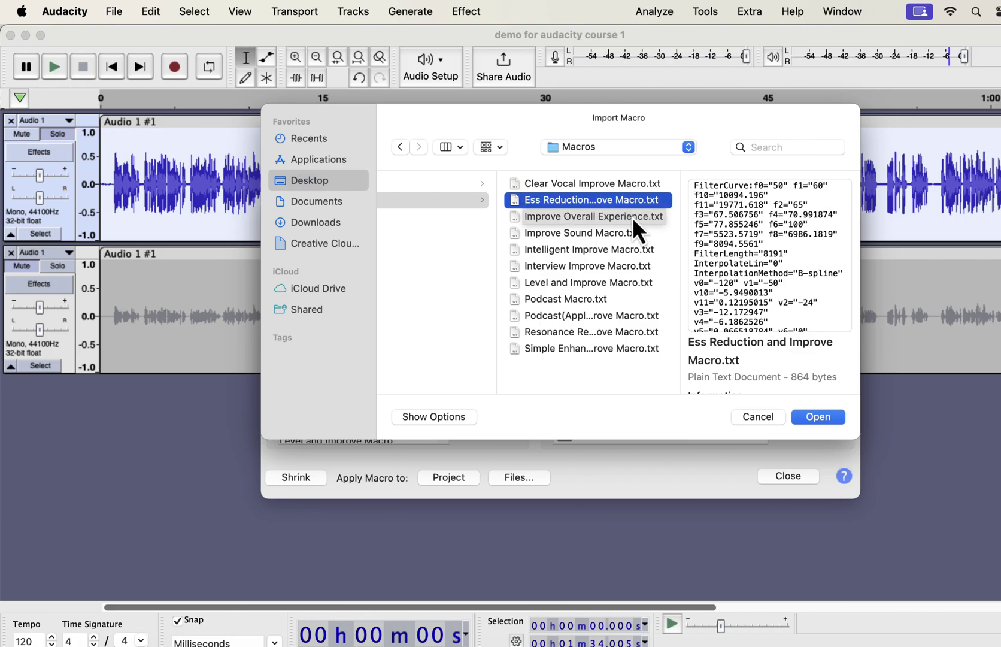
click(633, 217)
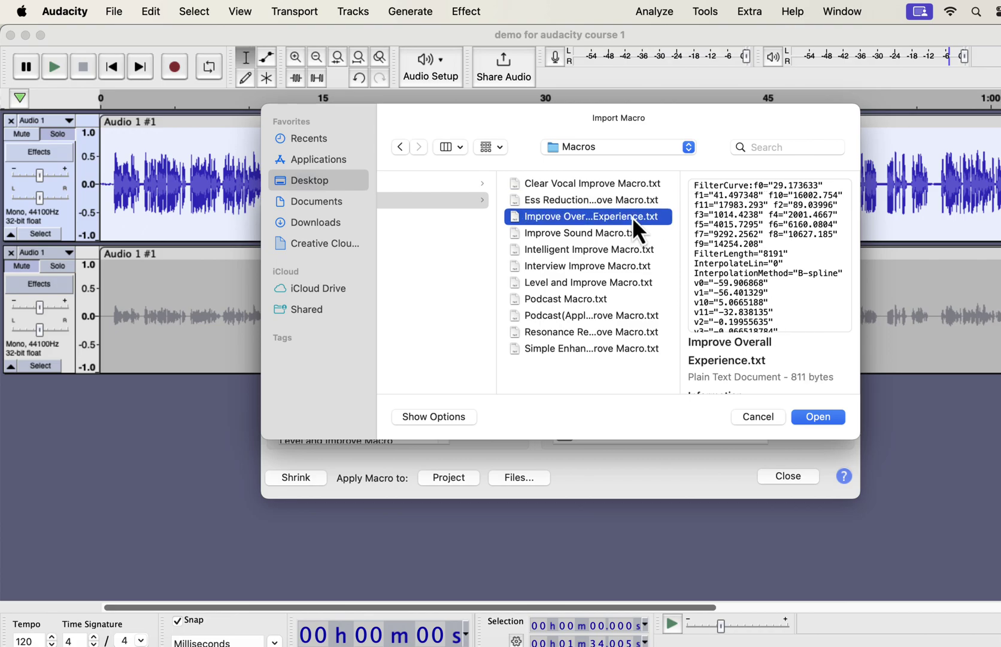
click(593, 236)
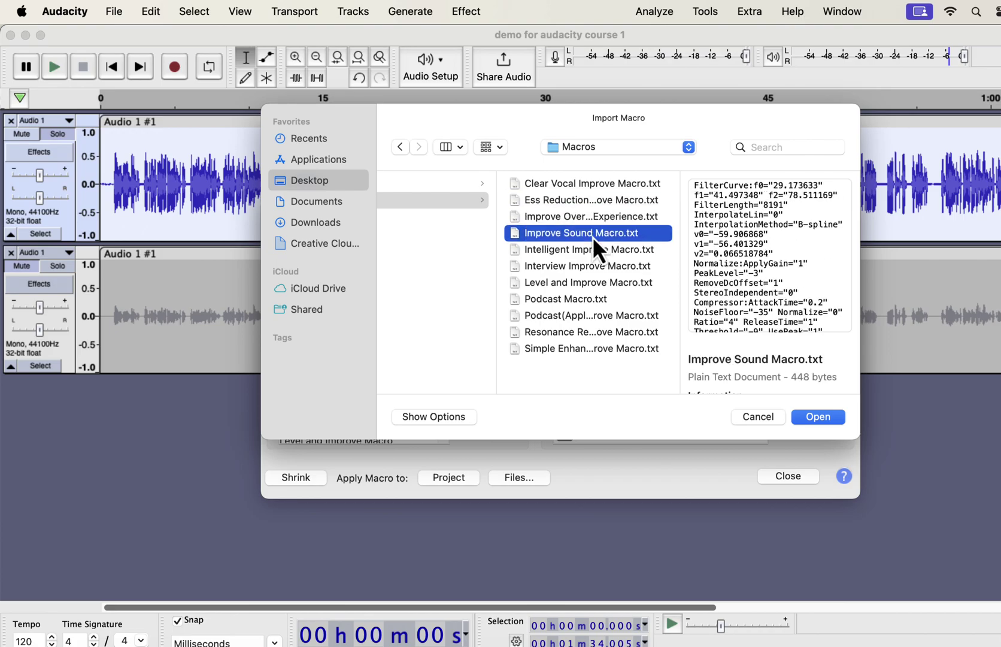
click(612, 282)
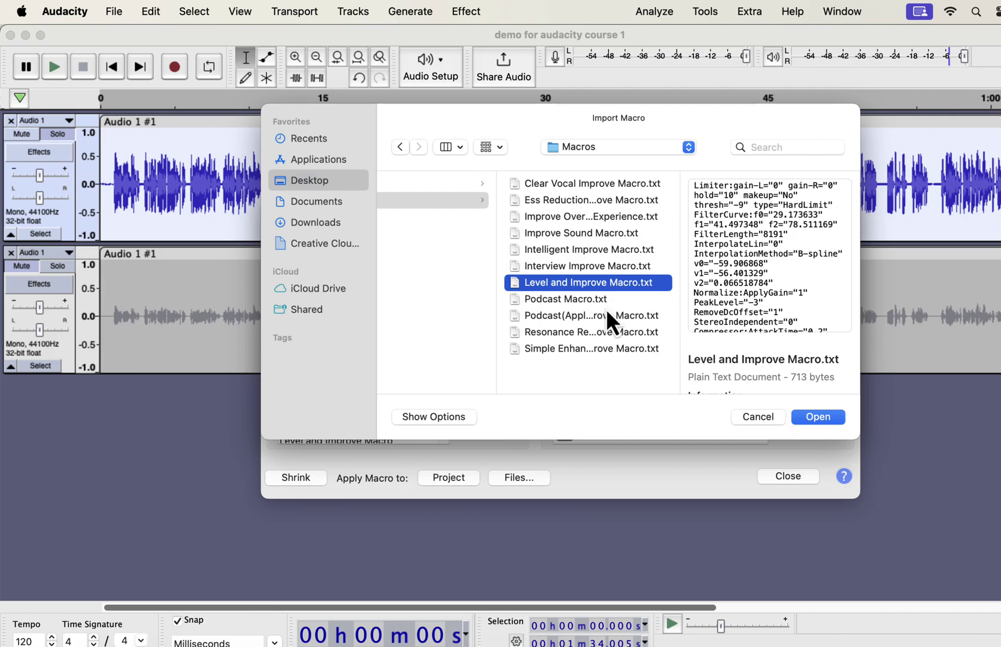
click(593, 298)
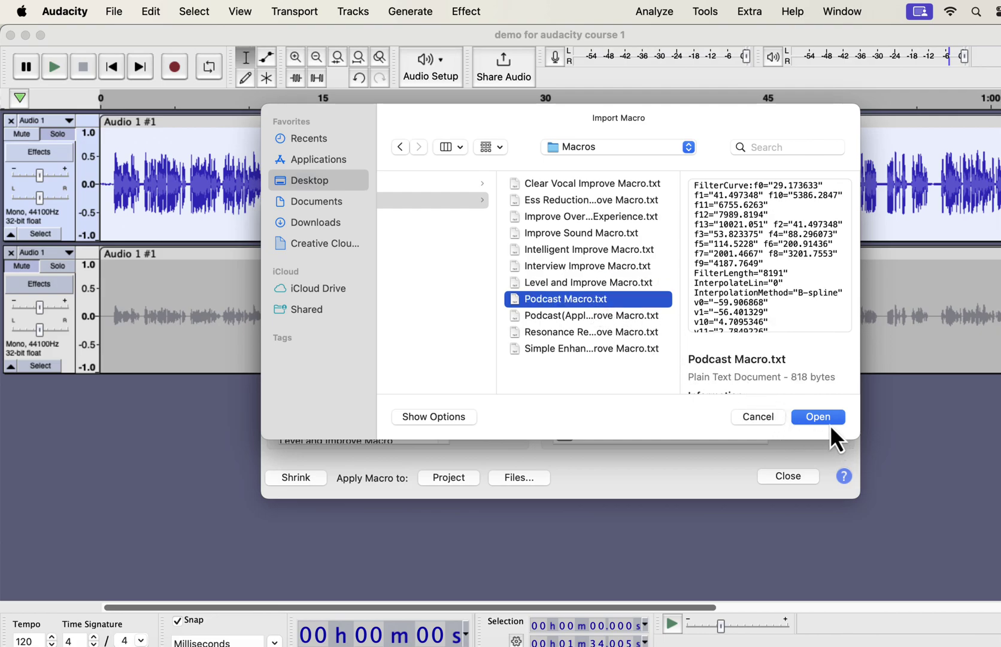
click(768, 421)
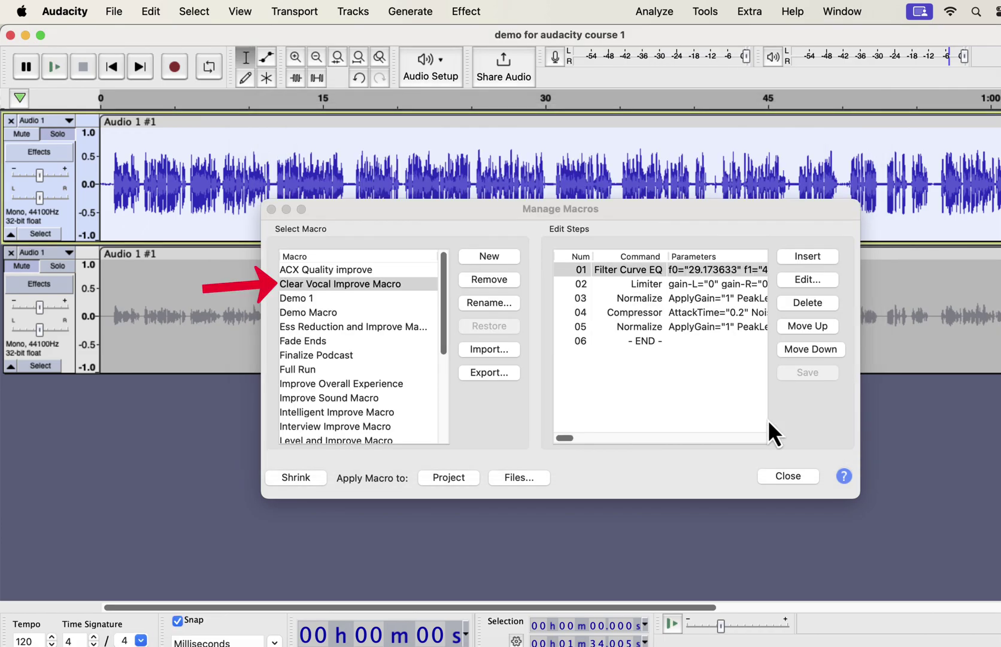
key(super+Tab)
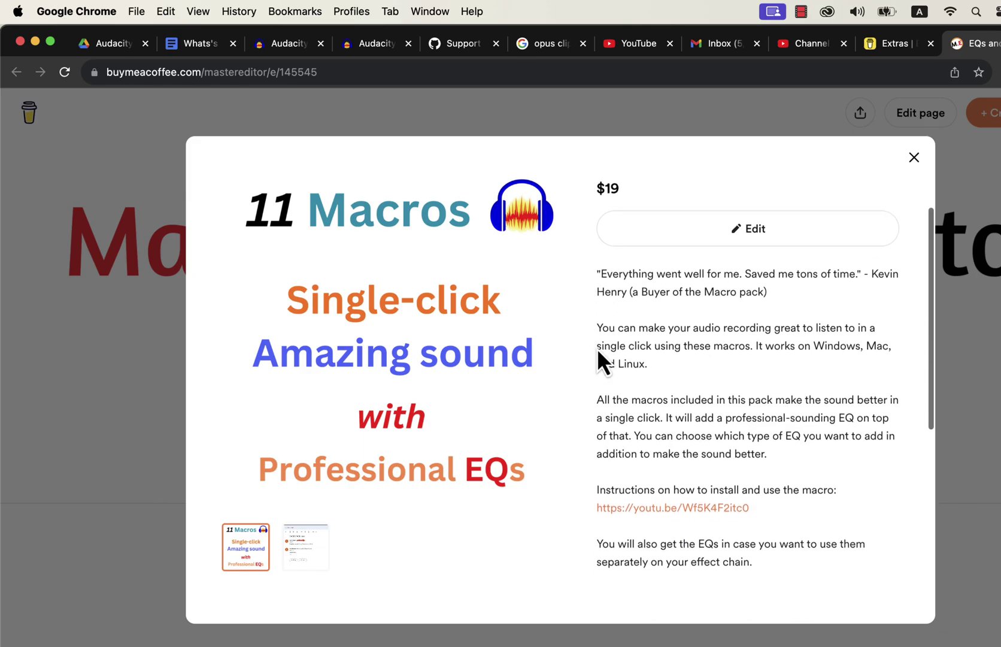
scroll(597, 348, down, 2)
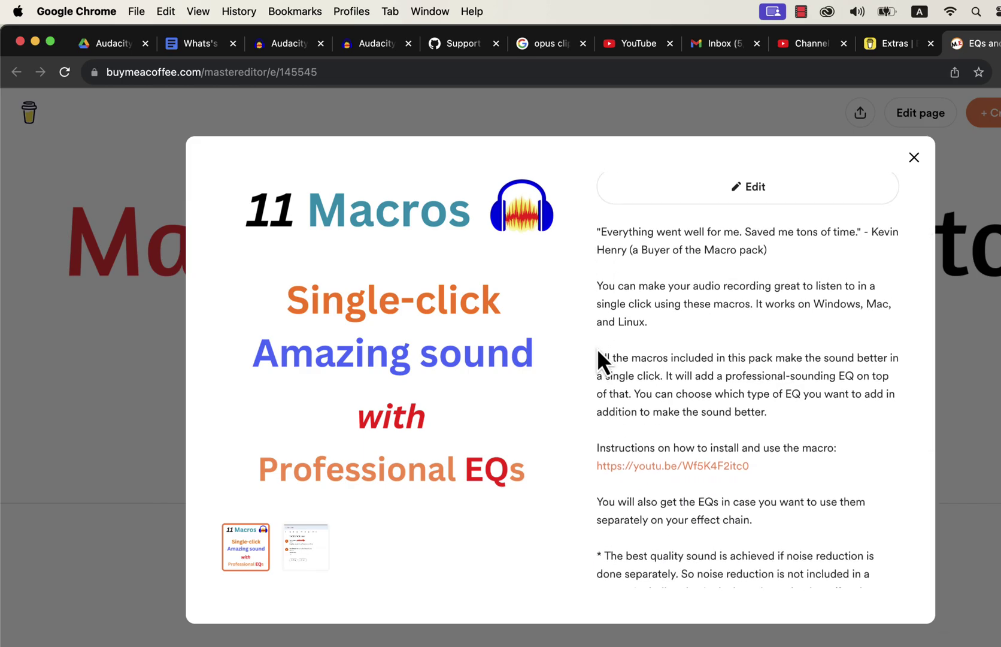